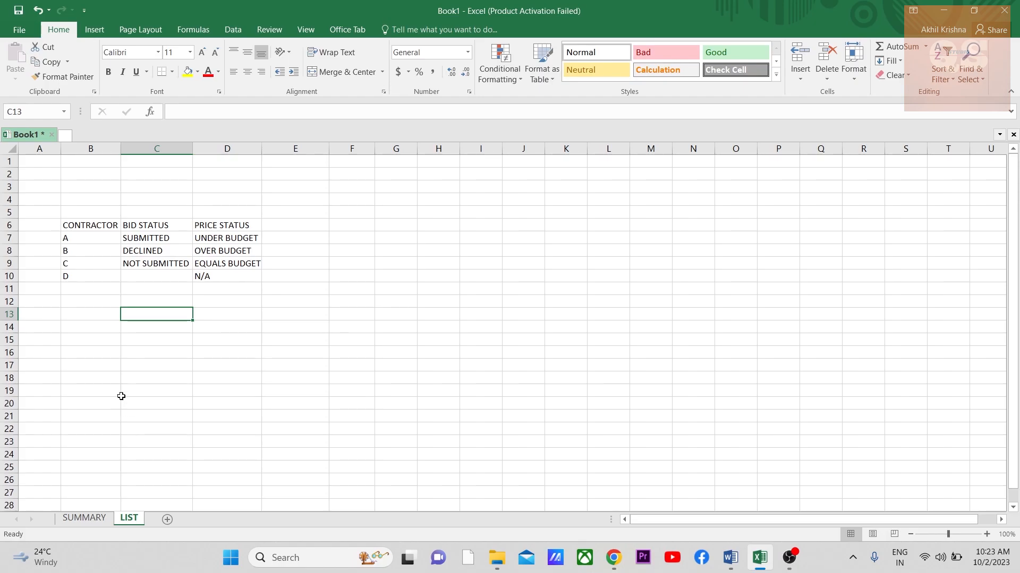
Examine the contractor, bid status and price status entries on the LIST sheet.
{"action": "left_click", "coordinate": [86, 227]}
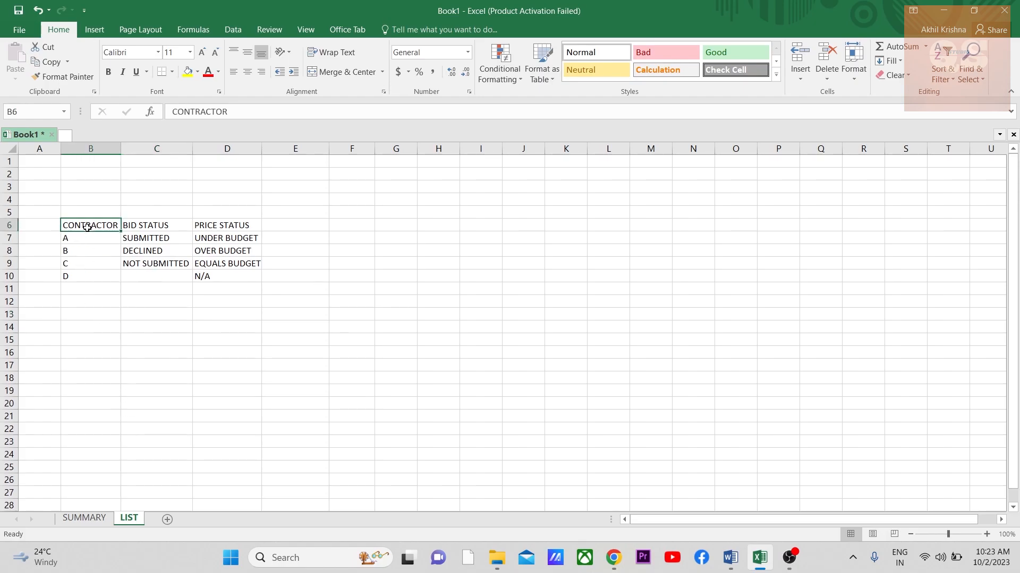
{"action": "left_click_drag", "start_coordinate": [86, 240], "coordinate": [91, 272]}
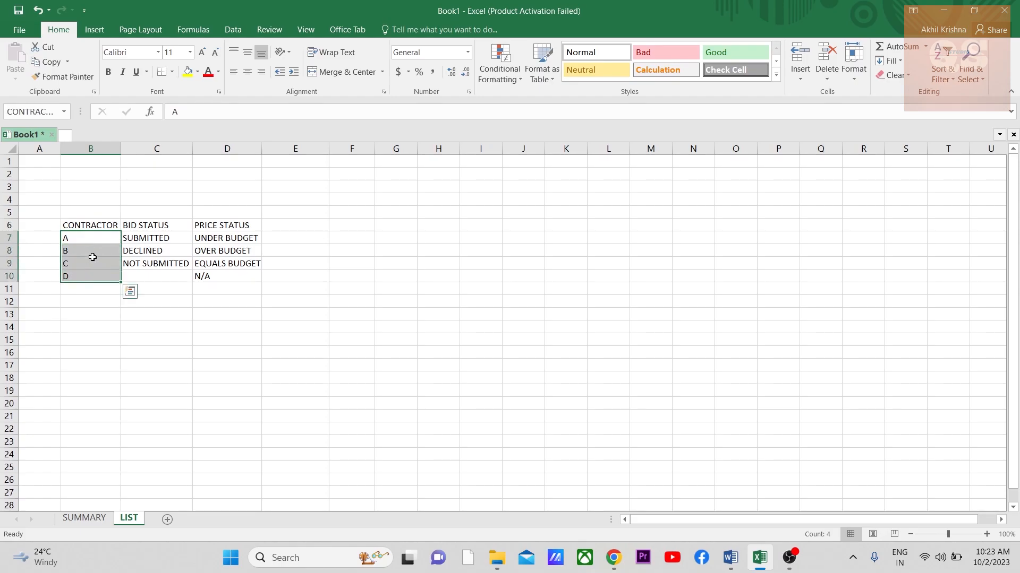
{"action": "left_click", "coordinate": [159, 230]}
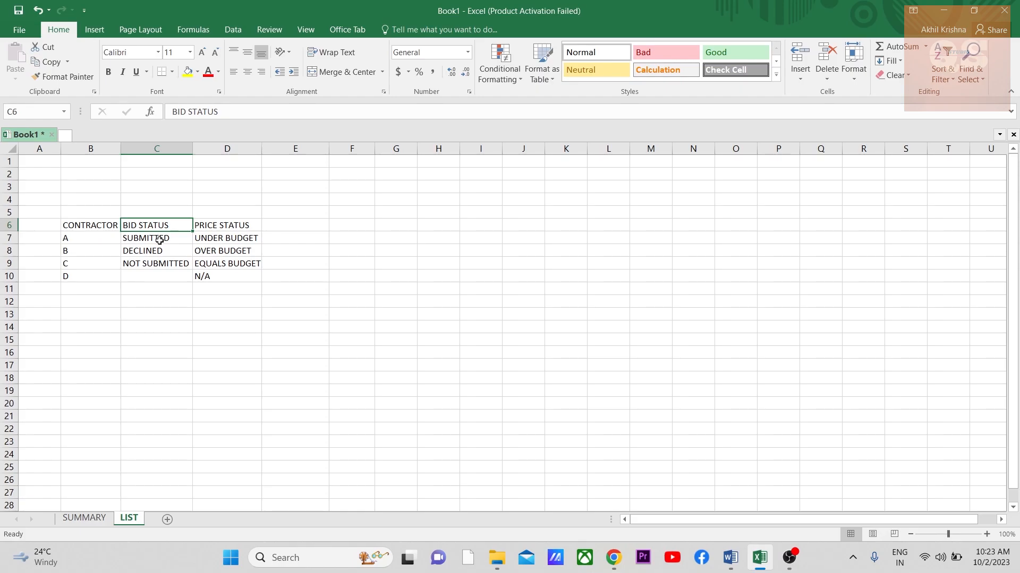
{"action": "left_click", "coordinate": [159, 241]}
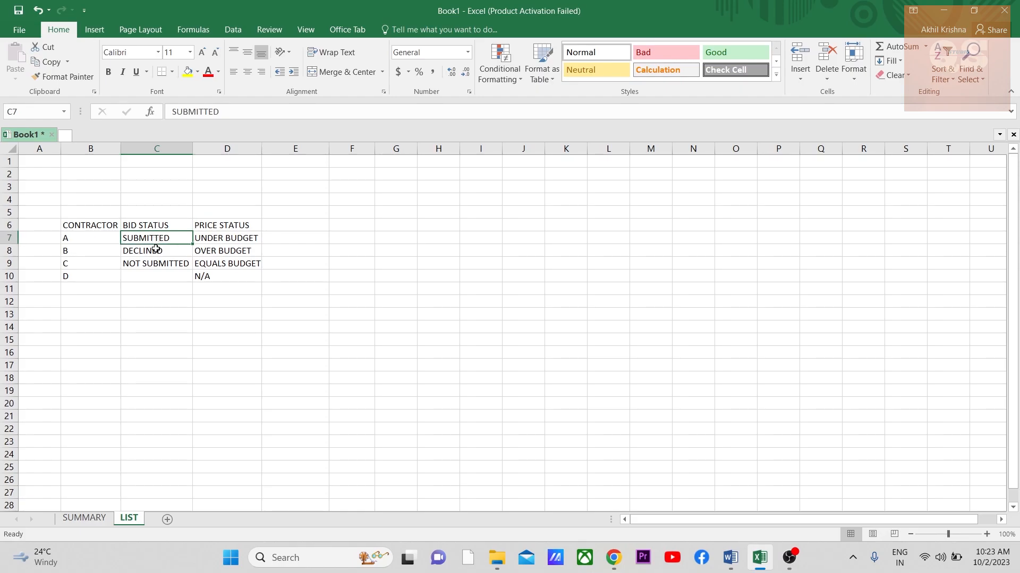
{"action": "left_click", "coordinate": [223, 241]}
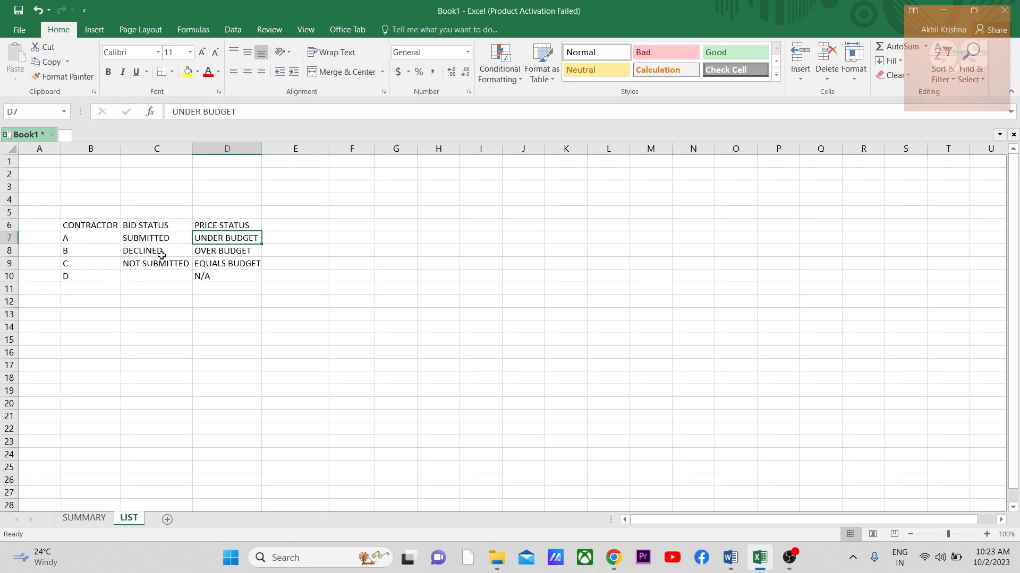
{"action": "left_click", "coordinate": [205, 277]}
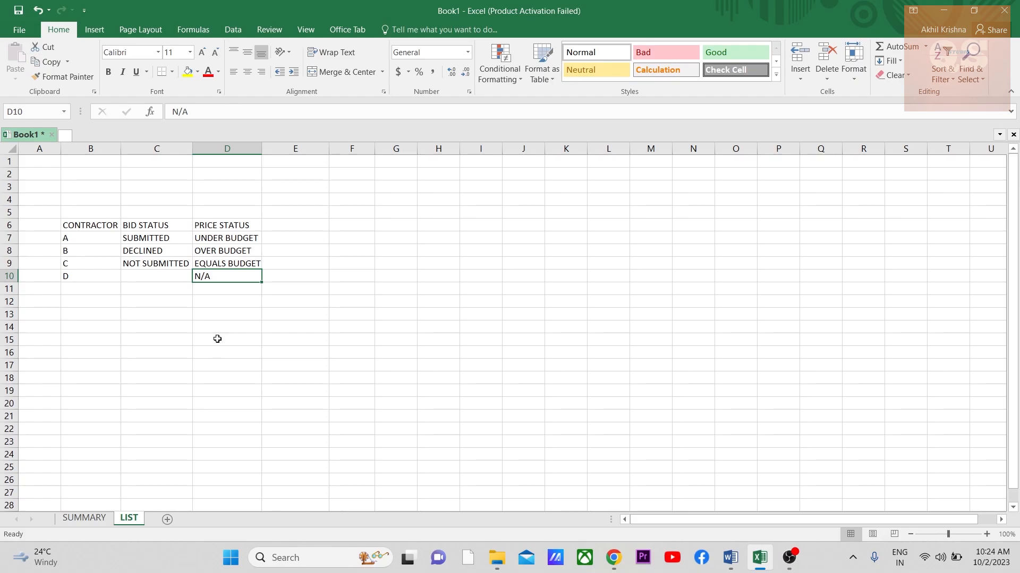
{"action": "left_click", "coordinate": [84, 517]}
{"action": "left_click", "coordinate": [128, 518]}
{"action": "left_click_drag", "start_coordinate": [90, 225], "coordinate": [201, 228]}
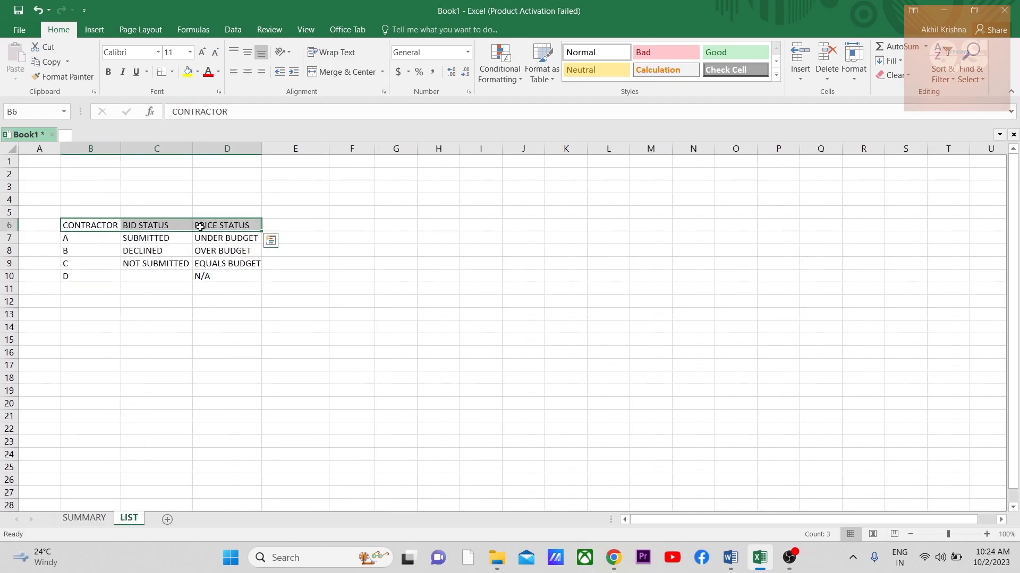
{"action": "key", "text": "ctrl+c"}
Add a list data validation to cell B6 of the SUMMARY sheet, using the contractor entries on the LIST sheet (=CONTRACTOR) as source.
{"action": "left_click", "coordinate": [94, 521]}
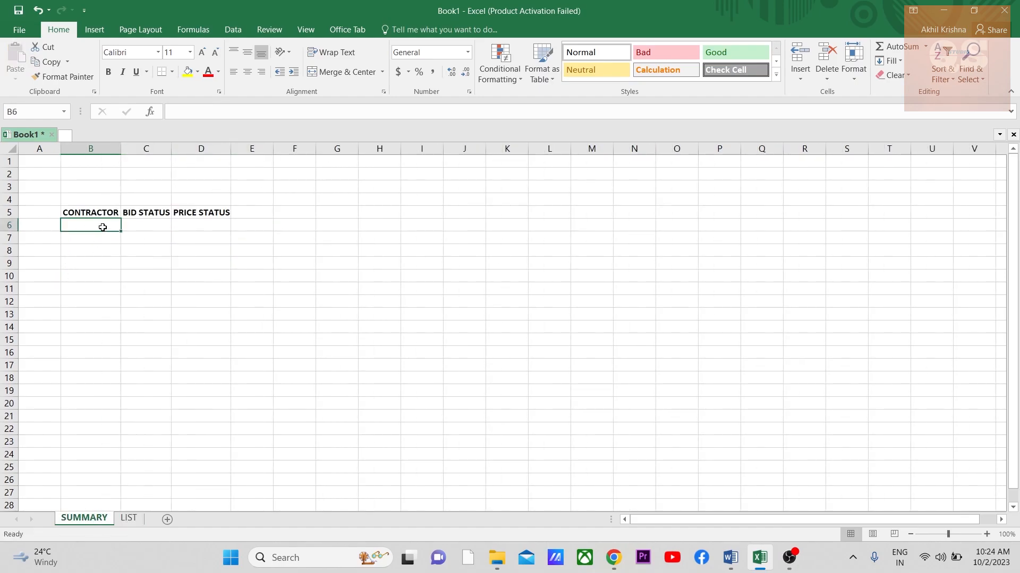
{"action": "left_click", "coordinate": [232, 31]}
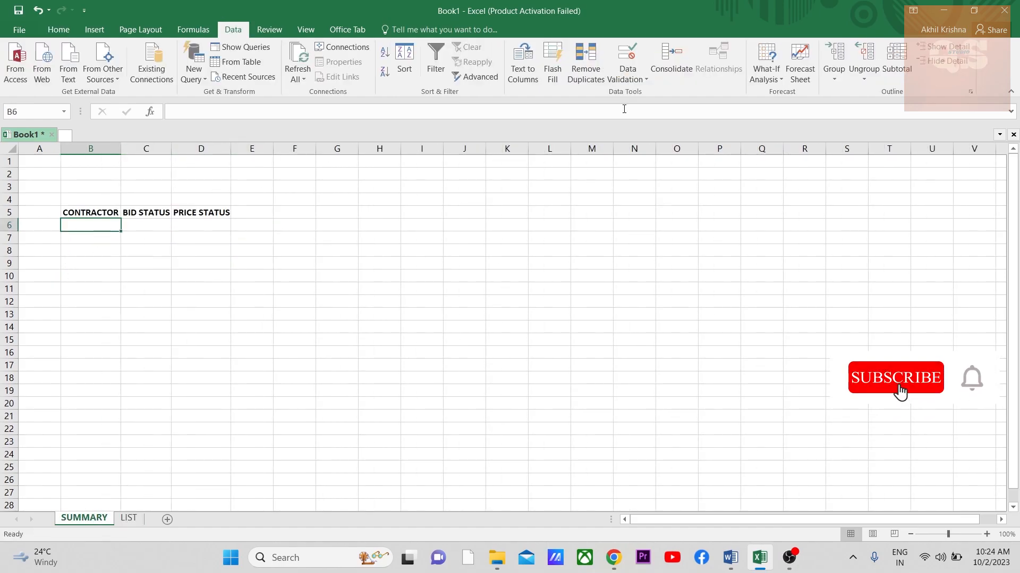
{"action": "left_click", "coordinate": [628, 82]}
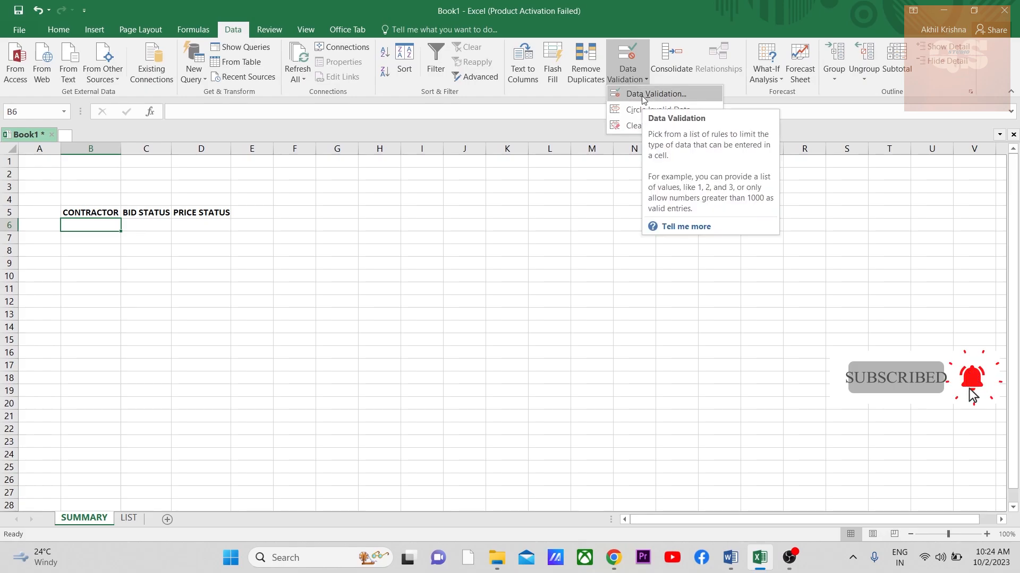
{"action": "left_click", "coordinate": [643, 95]}
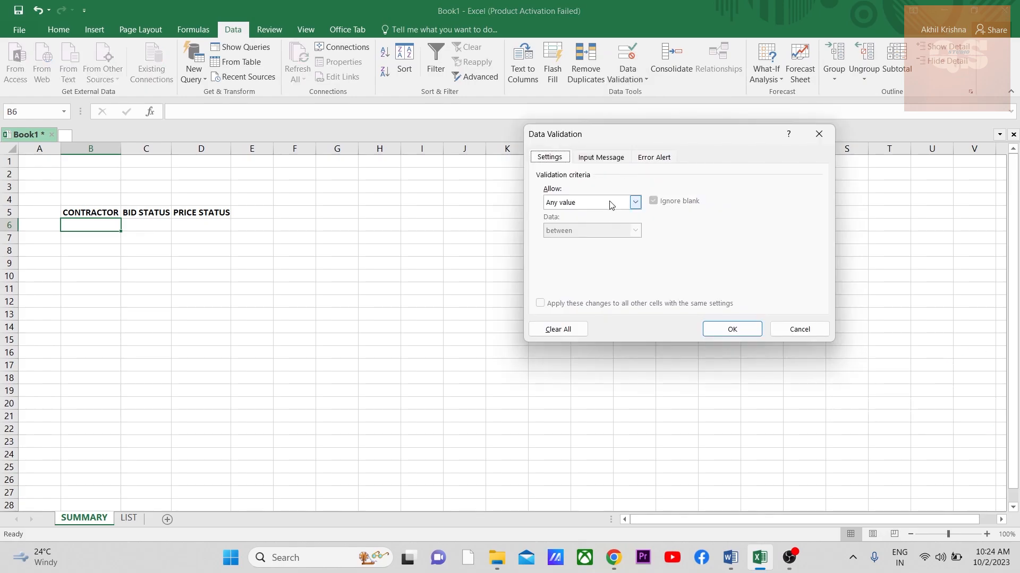
{"action": "left_click", "coordinate": [635, 202]}
{"action": "left_click", "coordinate": [584, 238]}
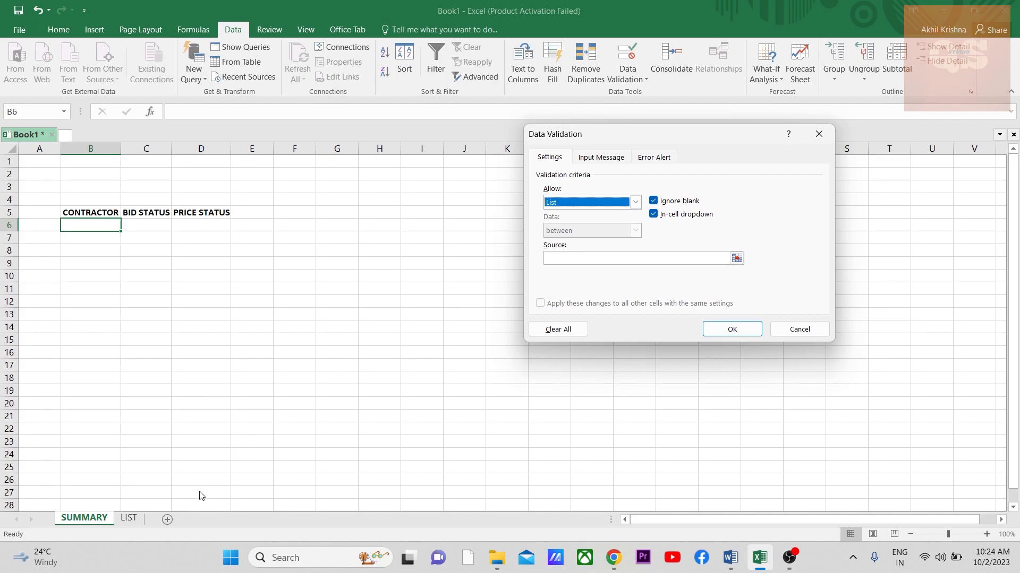
{"action": "left_click", "coordinate": [130, 519]}
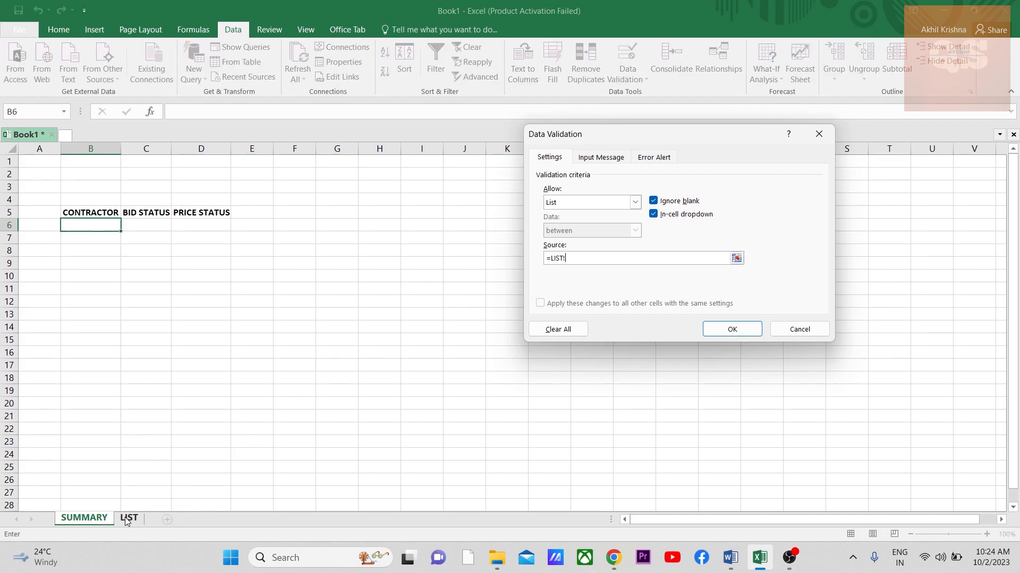
{"action": "left_click_drag", "start_coordinate": [82, 238], "coordinate": [86, 272]}
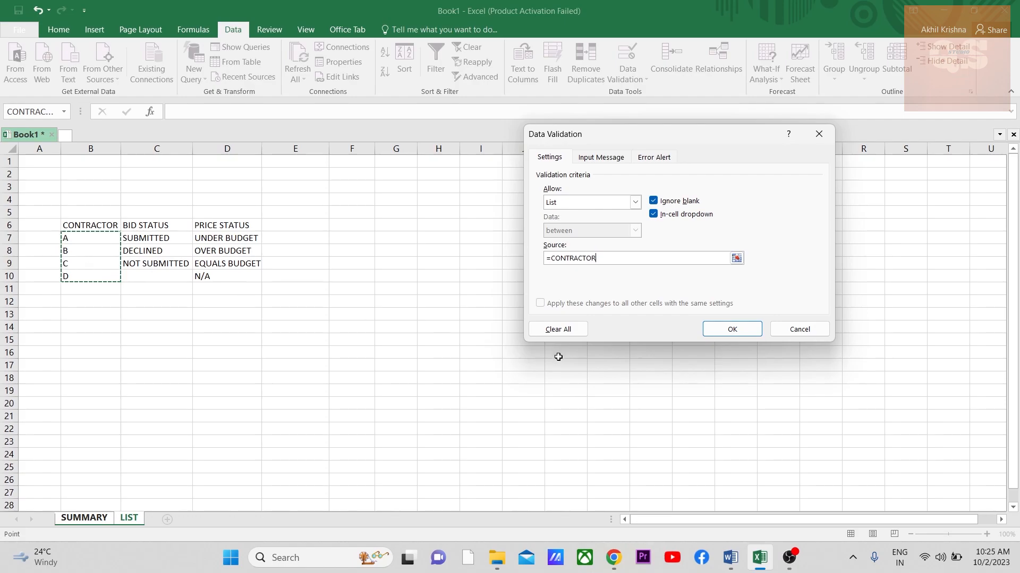
{"action": "left_click", "coordinate": [728, 332]}
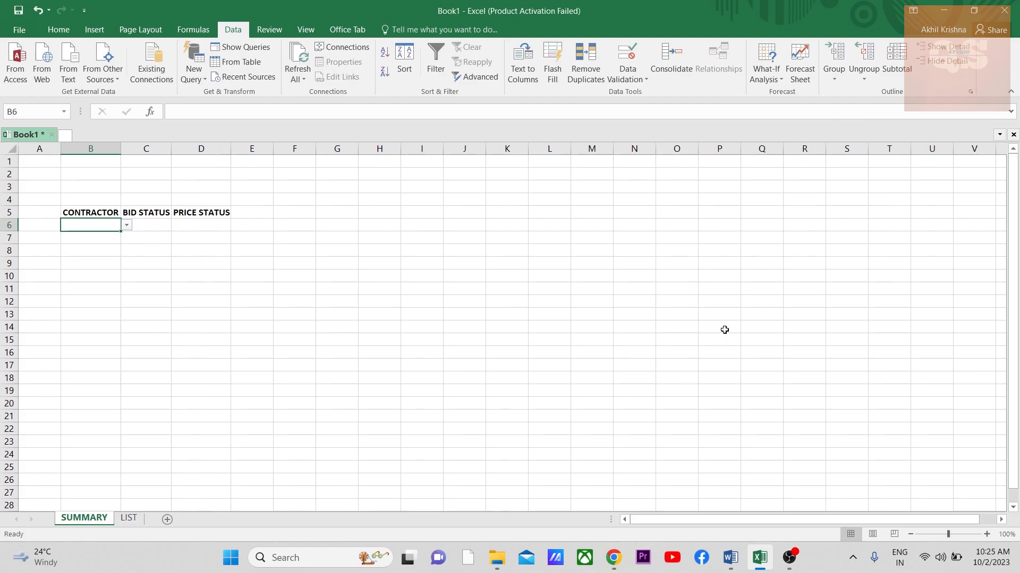
{"action": "left_click", "coordinate": [128, 228]}
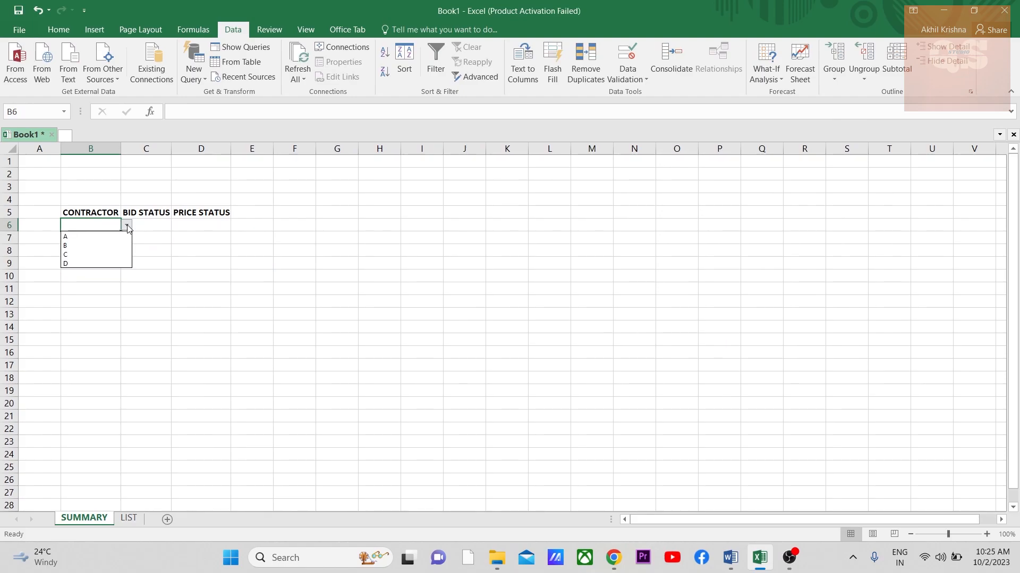
{"action": "key", "text": "Escape"}
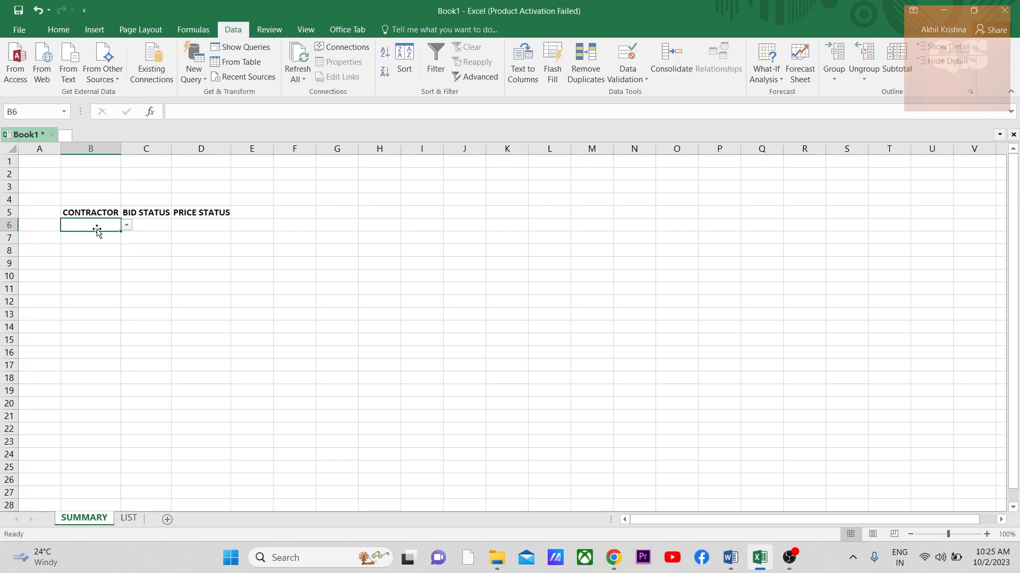
Copy the contractor dropdown from cell B6 into cells B7 to B9.
{"action": "key", "text": "ctrl+c"}
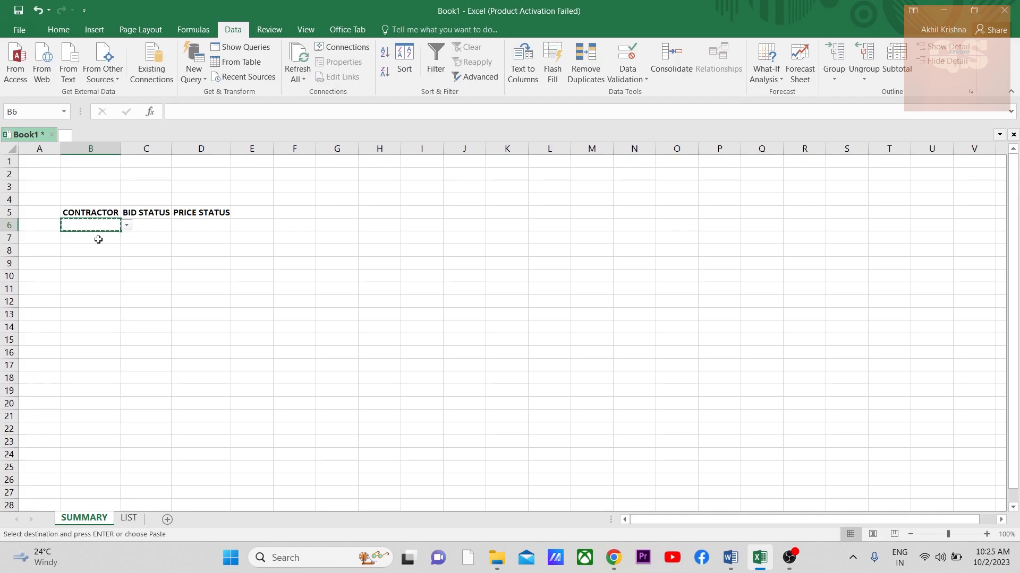
{"action": "left_click", "coordinate": [98, 240]}
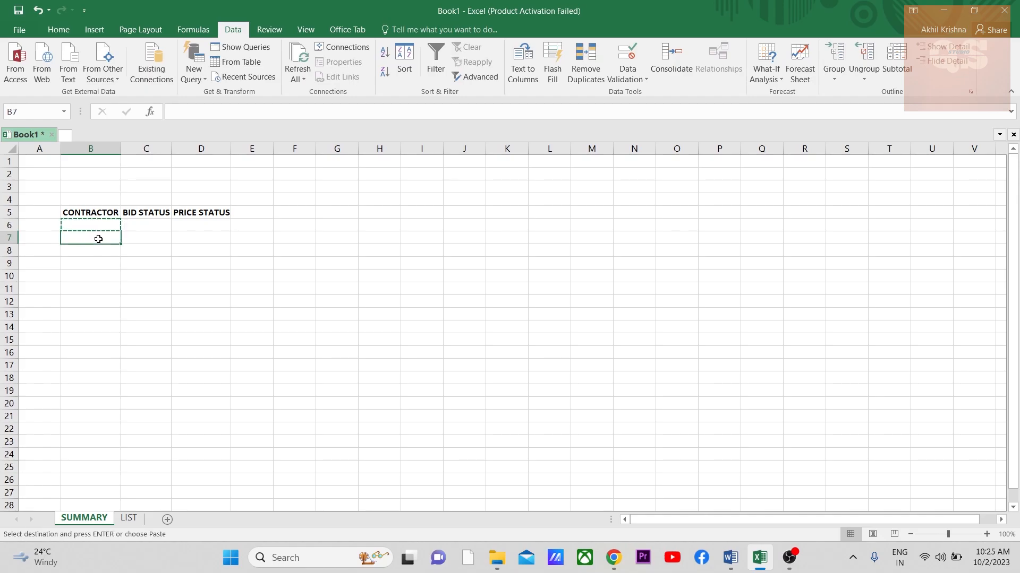
{"action": "left_click", "coordinate": [74, 250]}
{"action": "key", "text": "ctrl+v"}
{"action": "left_click", "coordinate": [74, 266]}
{"action": "key", "text": "ctrl+v"}
{"action": "left_click", "coordinate": [77, 286]}
Choose contractors A, B, C and D from the dropdowns in cells B6 to B9.
{"action": "left_click", "coordinate": [106, 226]}
{"action": "left_click", "coordinate": [126, 225]}
{"action": "left_click", "coordinate": [112, 236]}
{"action": "left_click", "coordinate": [102, 241]}
{"action": "left_click", "coordinate": [127, 238]}
{"action": "left_click", "coordinate": [104, 258]}
{"action": "left_click", "coordinate": [103, 252]}
{"action": "left_click", "coordinate": [127, 251]}
{"action": "left_click", "coordinate": [101, 280]}
{"action": "left_click", "coordinate": [96, 264]}
{"action": "left_click", "coordinate": [127, 264]}
{"action": "left_click", "coordinate": [98, 301]}
{"action": "left_click", "coordinate": [90, 302]}
Add a list data validation to cell C6 with the bid statuses =LIST!$C$7:$C$9 as source.
{"action": "left_click", "coordinate": [151, 223]}
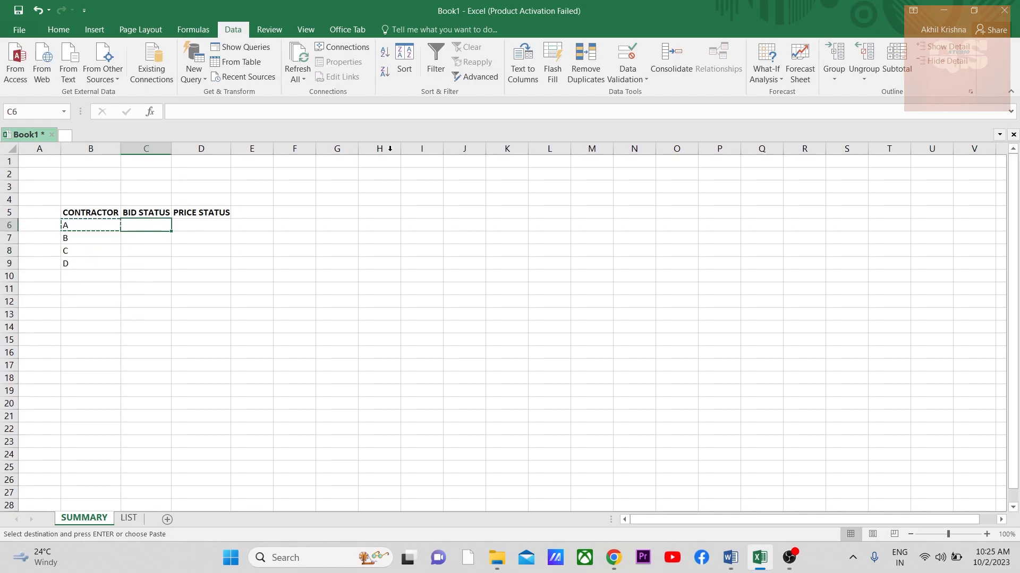
{"action": "left_click", "coordinate": [627, 77]}
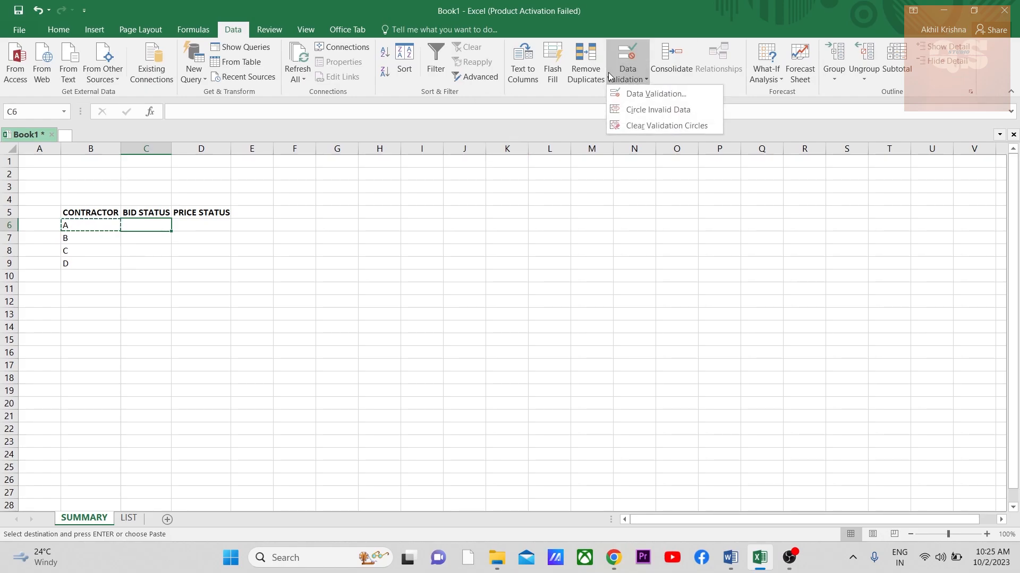
{"action": "left_click", "coordinate": [651, 90]}
{"action": "left_click", "coordinate": [635, 202]}
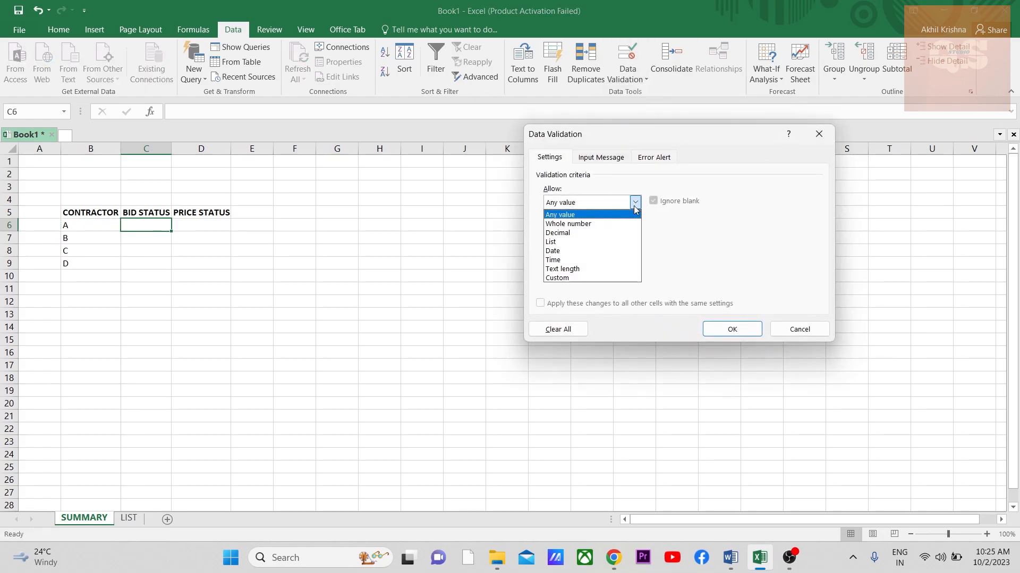
{"action": "left_click", "coordinate": [607, 244]}
{"action": "left_click", "coordinate": [613, 258]}
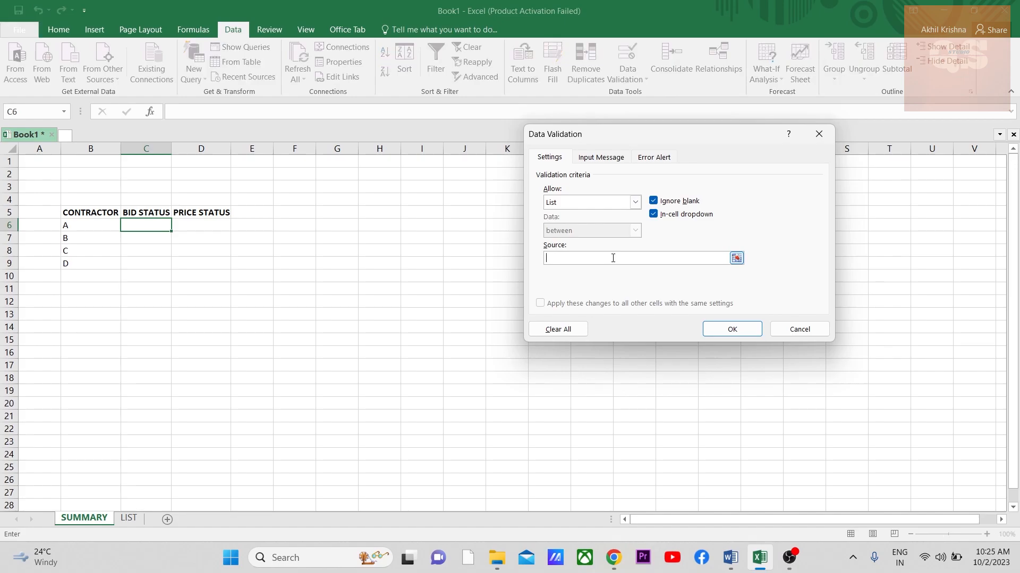
{"action": "left_click", "coordinate": [129, 518]}
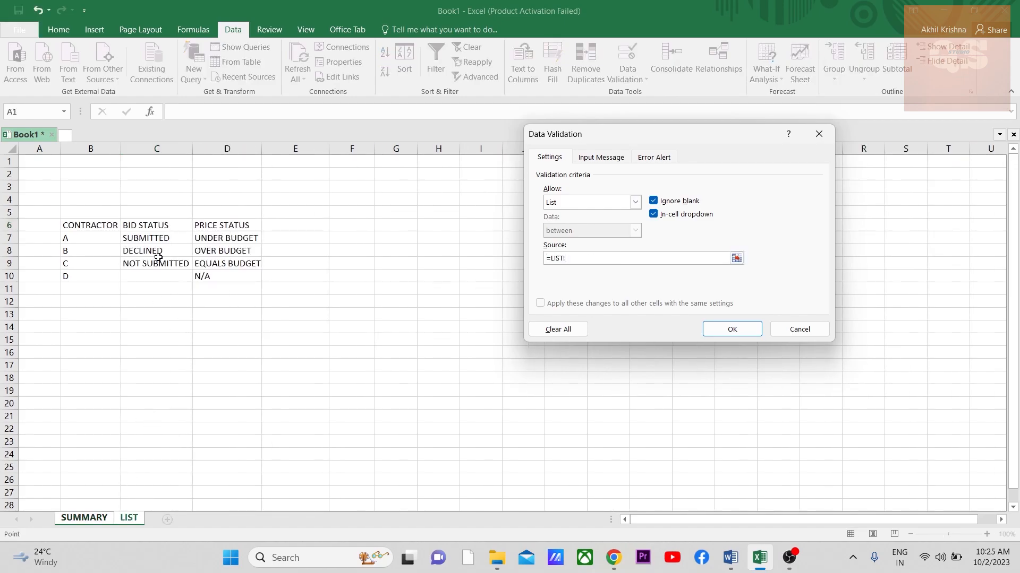
{"action": "left_click_drag", "start_coordinate": [155, 240], "coordinate": [153, 264]}
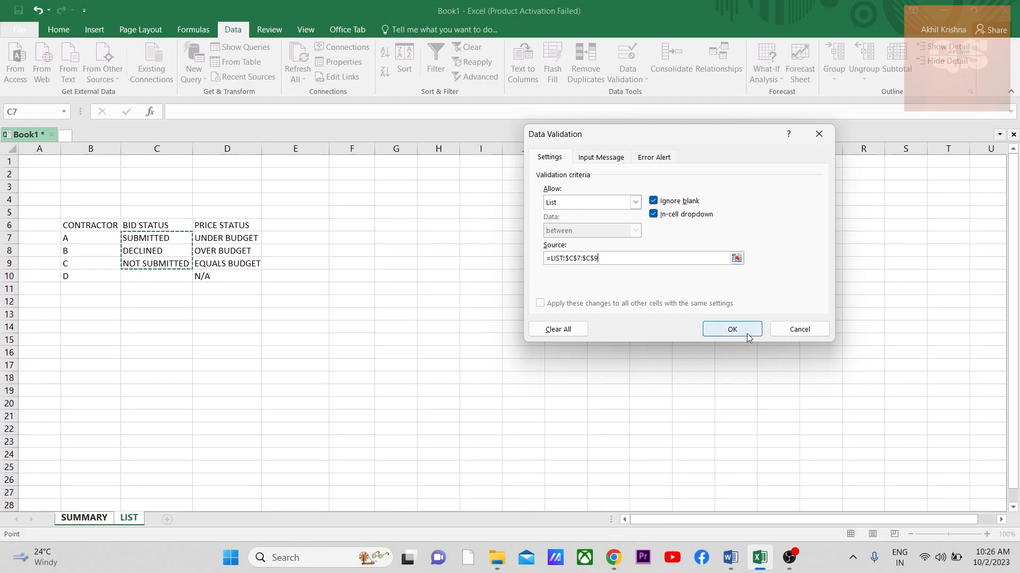
{"action": "left_click", "coordinate": [731, 325]}
Choose SUBMITTED as contractor A's bid status and copy cell C6 into C7 to C9.
{"action": "left_click", "coordinate": [178, 225]}
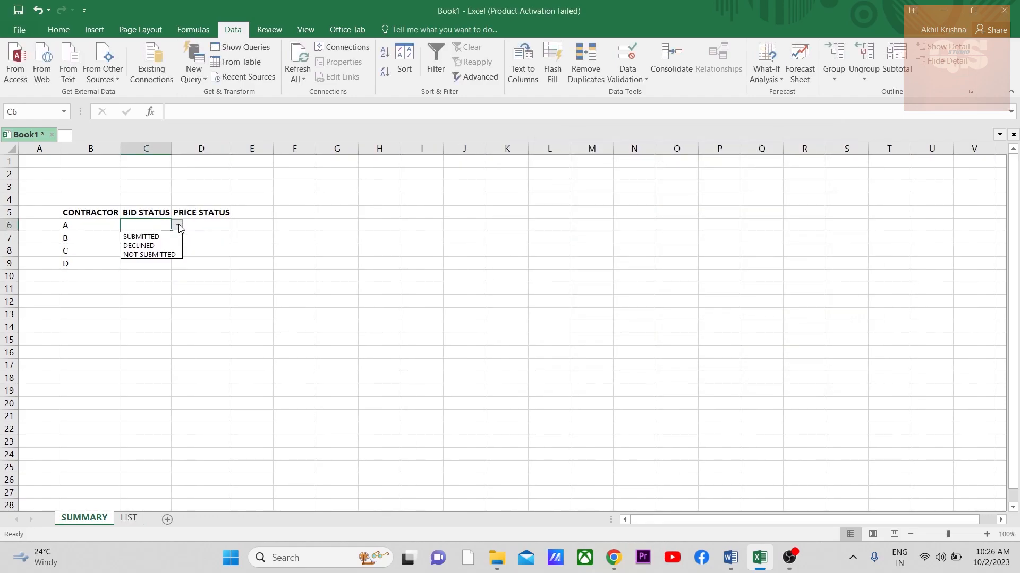
{"action": "left_click", "coordinate": [143, 237]}
{"action": "left_click", "coordinate": [168, 238]}
{"action": "left_click", "coordinate": [157, 225]}
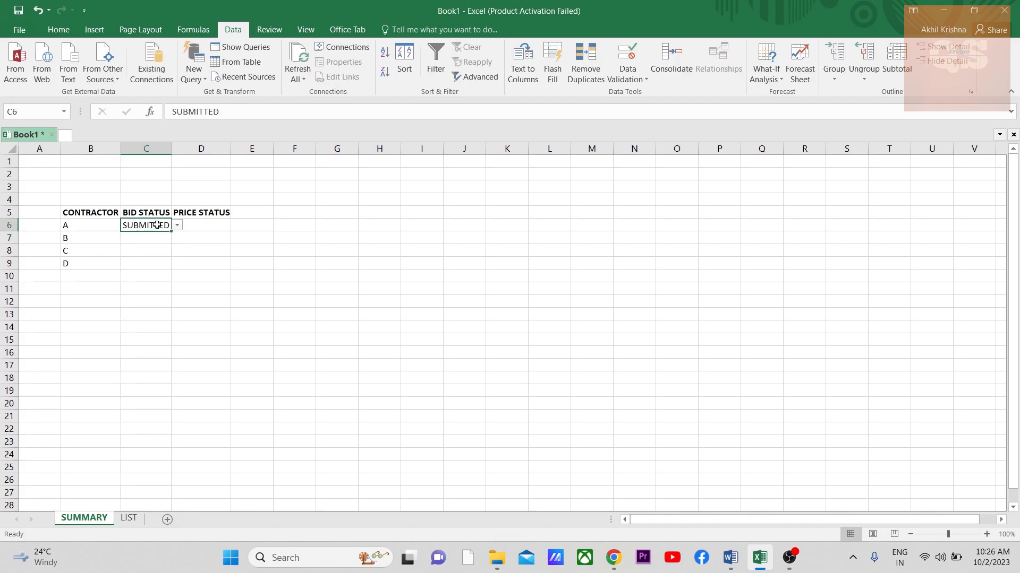
{"action": "key", "text": "ctrl+c"}
{"action": "left_click", "coordinate": [154, 238]}
{"action": "left_click_drag", "start_coordinate": [154, 237], "coordinate": [153, 263]}
{"action": "key", "text": "ctrl+v"}
Set the bid status to DECLINED for contractor B, SUBMITTED for C and NOT SUBMITTED for D.
{"action": "left_click", "coordinate": [179, 240]}
{"action": "left_click", "coordinate": [166, 259]}
{"action": "left_click", "coordinate": [159, 250]}
{"action": "left_click", "coordinate": [178, 251]}
{"action": "left_click", "coordinate": [166, 261]}
{"action": "left_click", "coordinate": [162, 264]}
{"action": "left_click", "coordinate": [177, 263]}
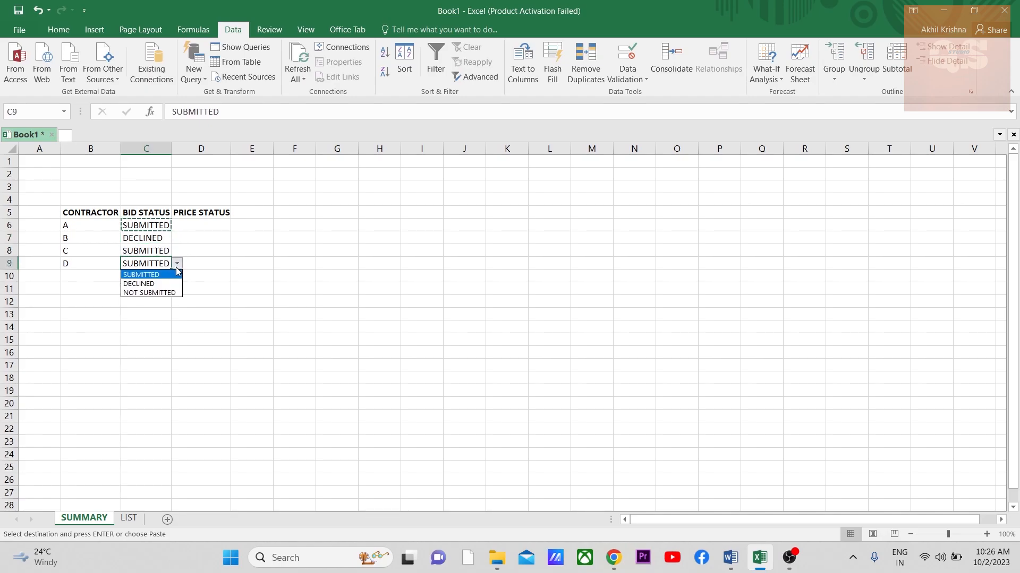
{"action": "key", "text": "Escape"}
{"action": "left_click", "coordinate": [155, 295]}
Auto-fit the width of the BID STATUS column to its entries.
{"action": "left_click", "coordinate": [151, 239]}
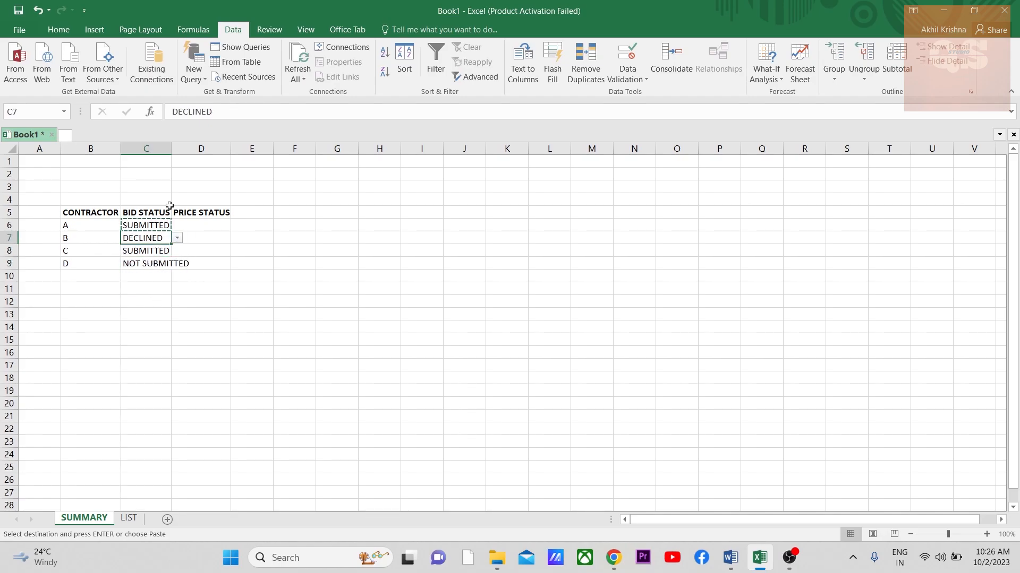
{"action": "double_click", "coordinate": [171, 149]}
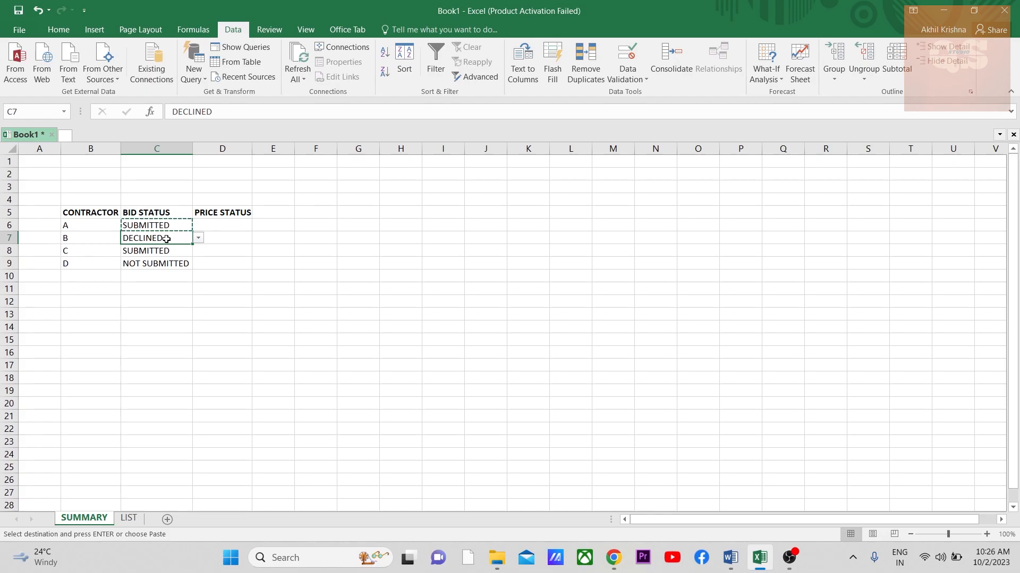
{"action": "left_click", "coordinate": [158, 263]}
{"action": "left_click", "coordinate": [155, 237]}
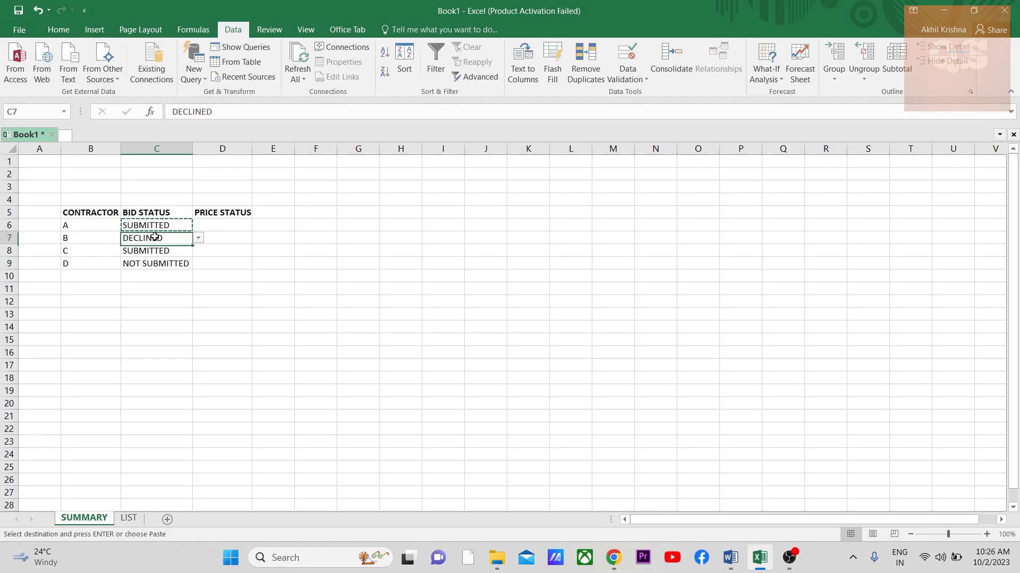
{"action": "left_click", "coordinate": [155, 264]}
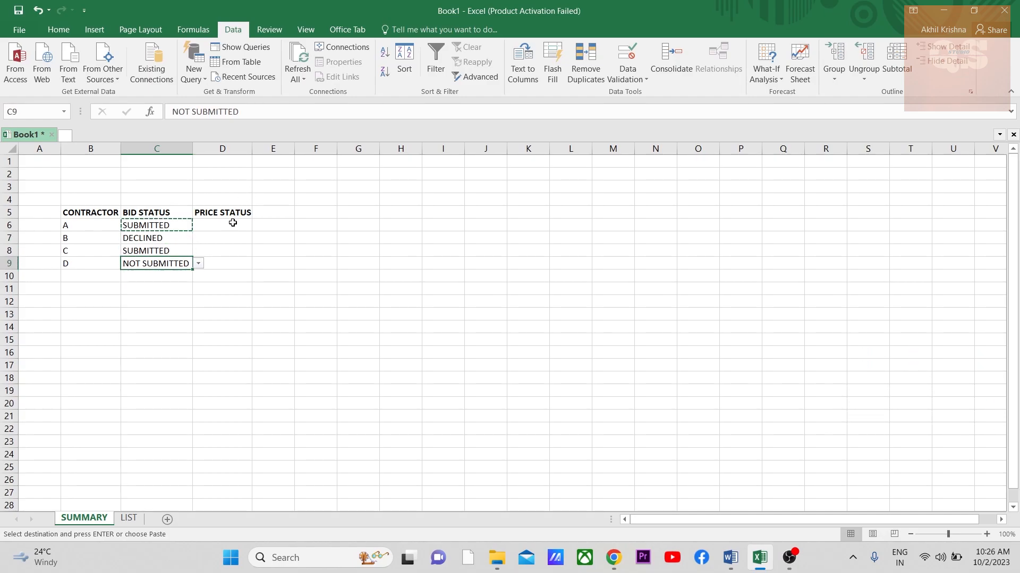
Add a list data validation to cell D6 with the price statuses in D7:D10 of the LIST sheet as source.
{"action": "left_click", "coordinate": [233, 223]}
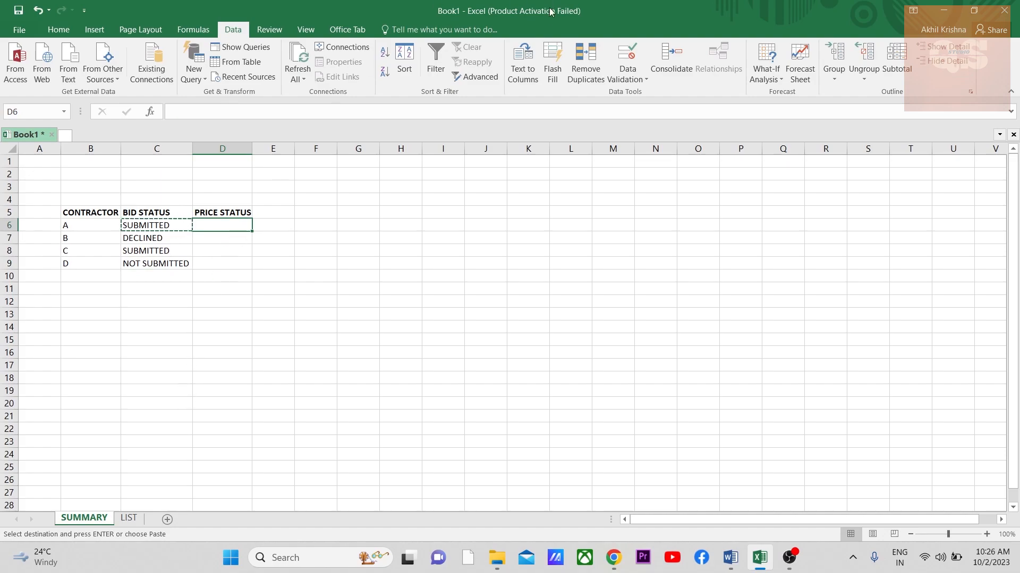
{"action": "left_click", "coordinate": [628, 78]}
{"action": "left_click", "coordinate": [655, 95]}
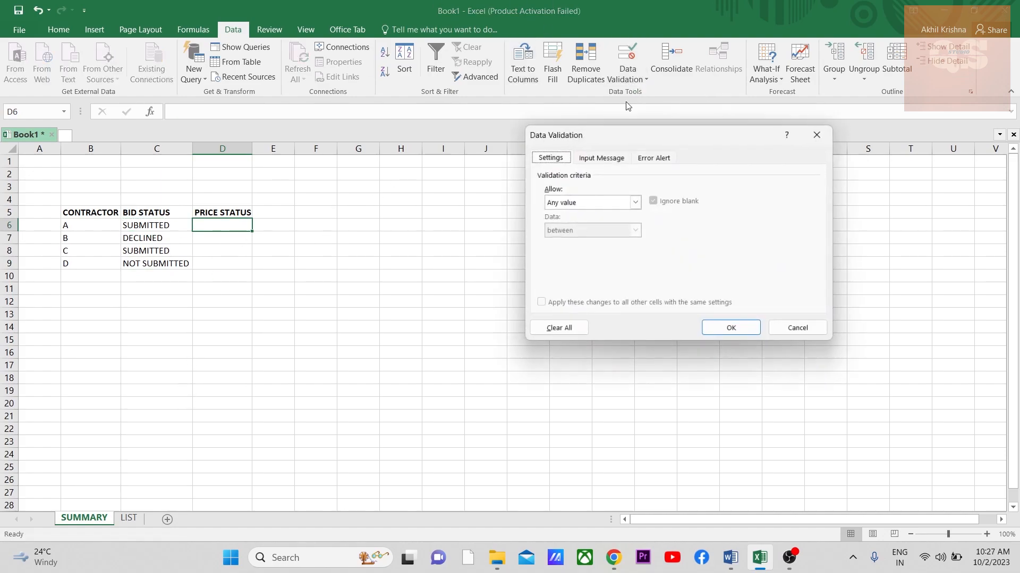
{"action": "left_click", "coordinate": [635, 203]}
{"action": "left_click", "coordinate": [584, 238]}
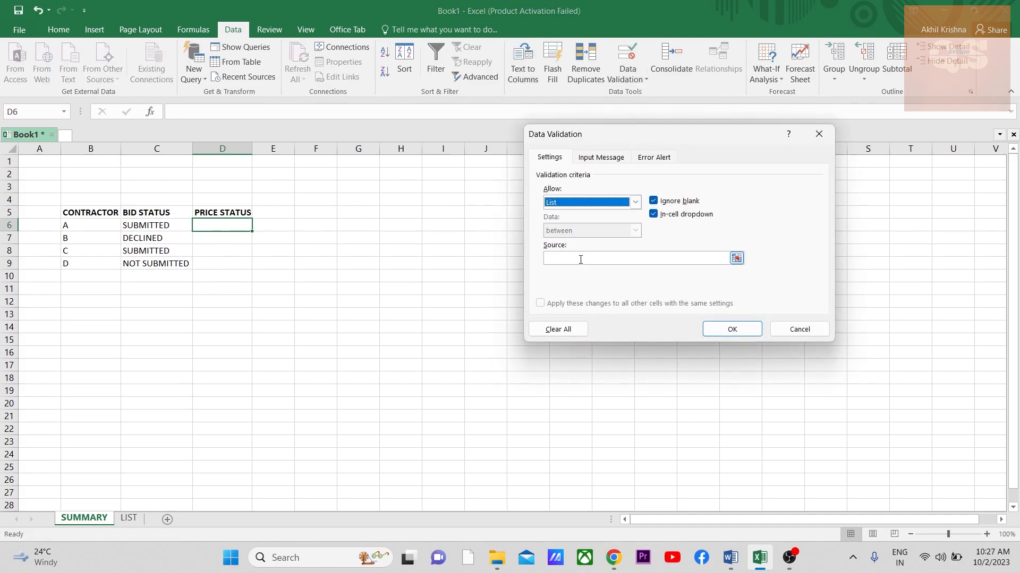
{"action": "left_click", "coordinate": [129, 518]}
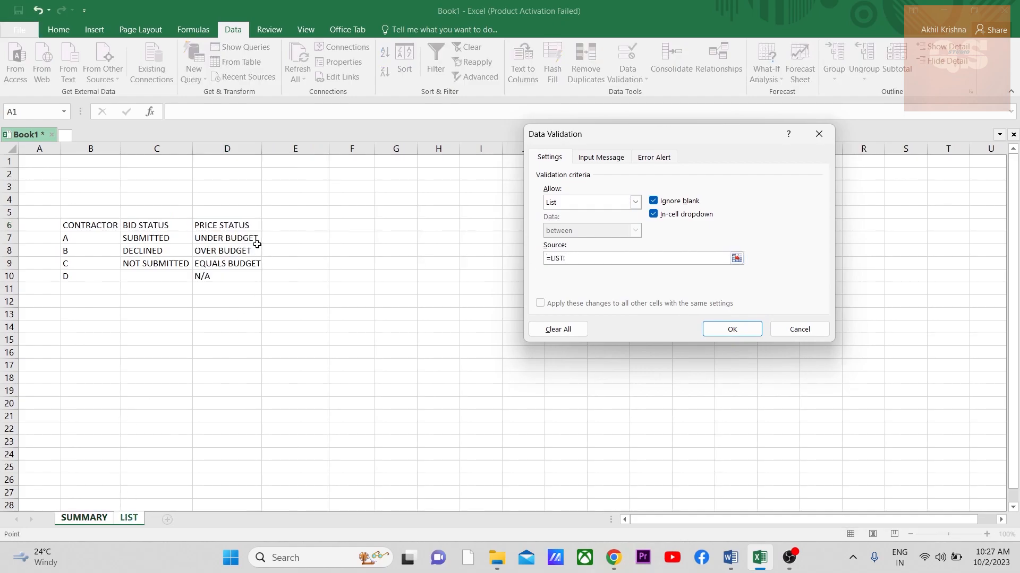
{"action": "left_click_drag", "start_coordinate": [229, 239], "coordinate": [255, 274]}
{"action": "left_click", "coordinate": [723, 328]}
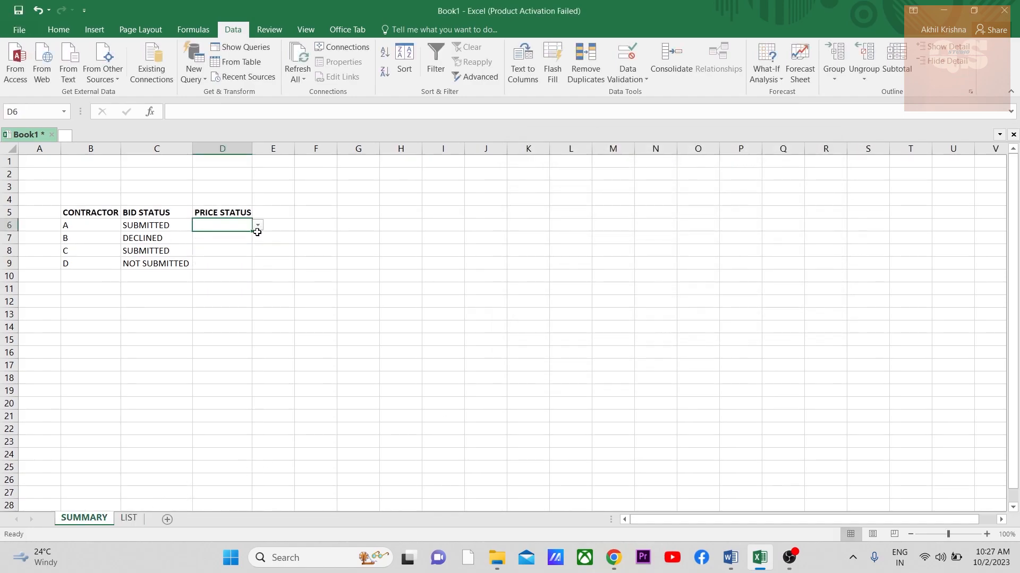
Copy cell D6 into D7 to D9 and set the price status to UNDER BUDGET for contractor A and N/A for B.
{"action": "left_click_drag", "start_coordinate": [223, 239], "coordinate": [221, 253]}
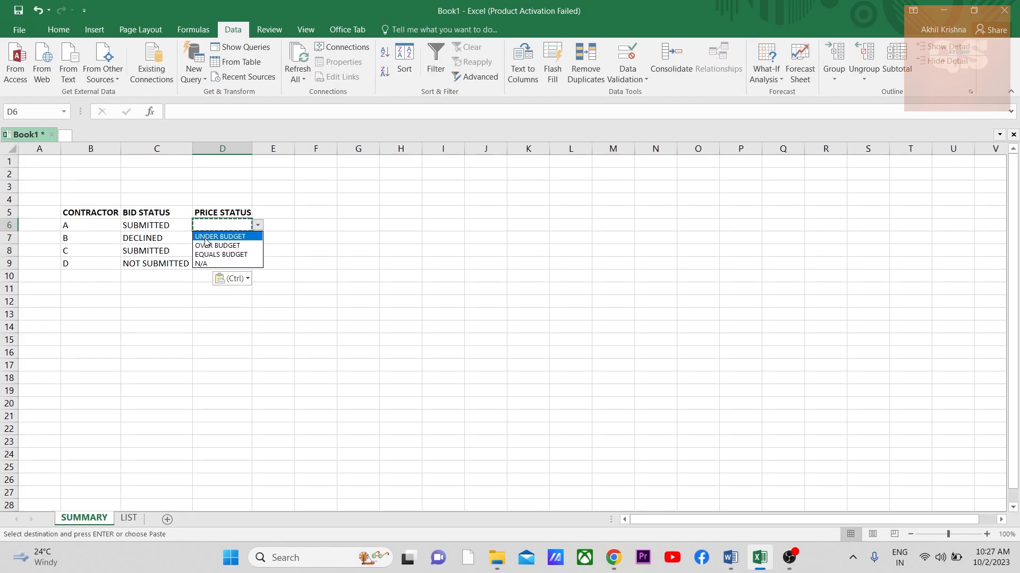
{"action": "left_click", "coordinate": [206, 237]}
{"action": "left_click", "coordinate": [223, 237]}
{"action": "left_click", "coordinate": [257, 240]}
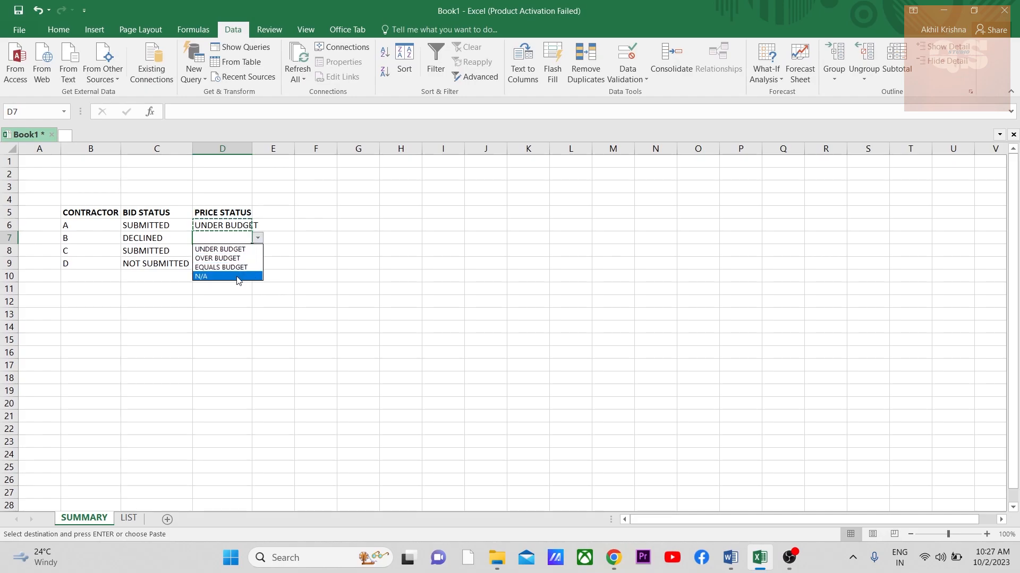
{"action": "left_click", "coordinate": [237, 277]}
Set contractor C's price status to OVER BUDGET and auto-fit the width of the PRICE STATUS column.
{"action": "left_click", "coordinate": [222, 249]}
{"action": "left_click", "coordinate": [258, 252]}
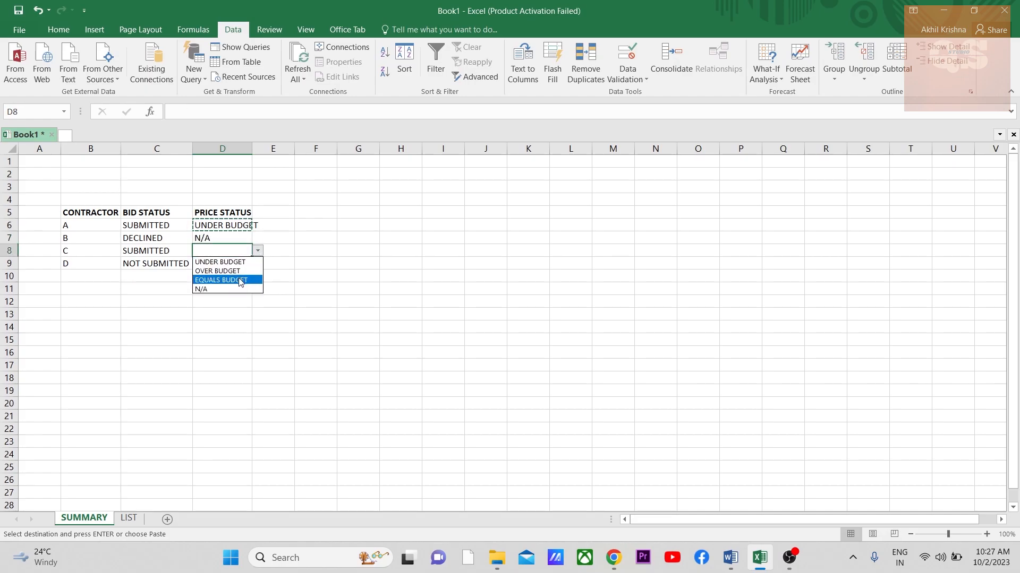
{"action": "left_click", "coordinate": [240, 272]}
{"action": "double_click", "coordinate": [252, 149]}
Choose N/A as the price status for contractor D.
{"action": "left_click", "coordinate": [251, 263]}
{"action": "left_click", "coordinate": [266, 270]}
{"action": "left_click", "coordinate": [250, 253]}
{"action": "left_click", "coordinate": [251, 262]}
{"action": "left_click", "coordinate": [267, 264]}
{"action": "left_click", "coordinate": [247, 303]}
{"action": "left_click", "coordinate": [236, 322]}
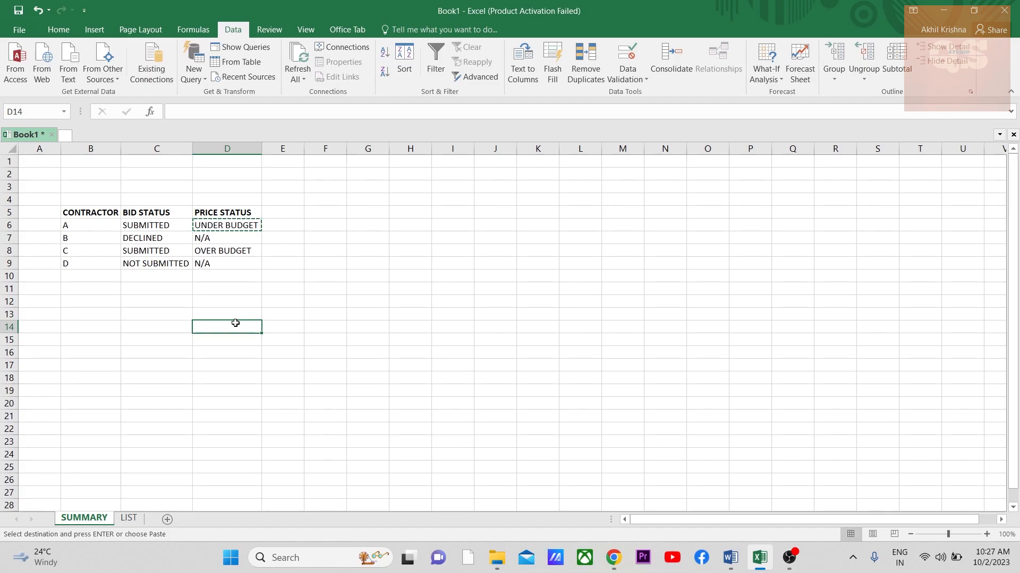